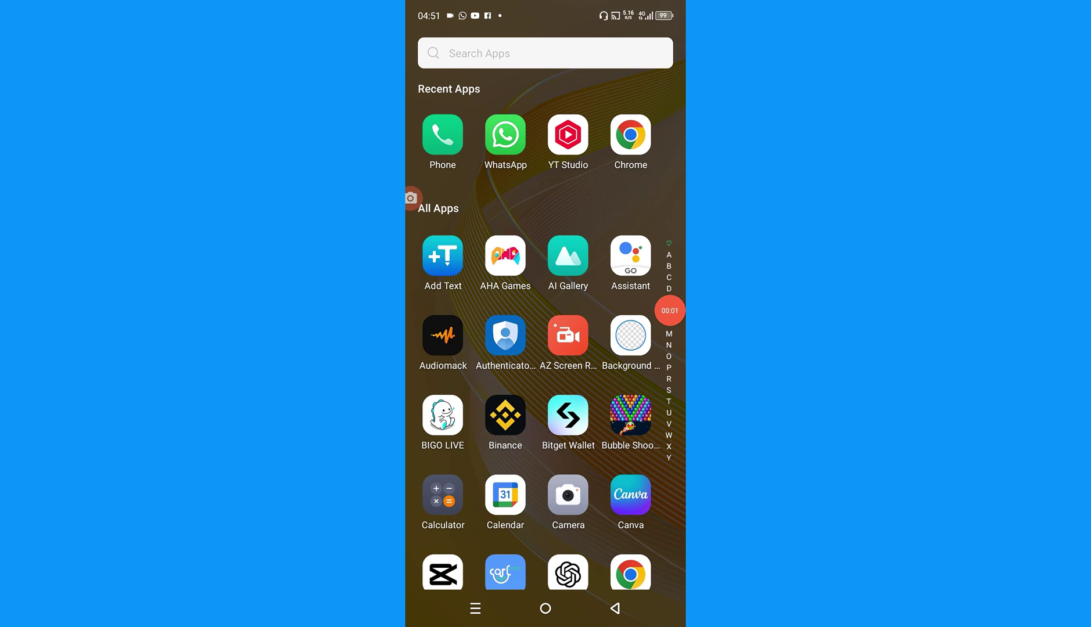
{"action": "scroll", "coordinate": [547, 333], "scroll_direction": "down", "scroll_amount": 5}
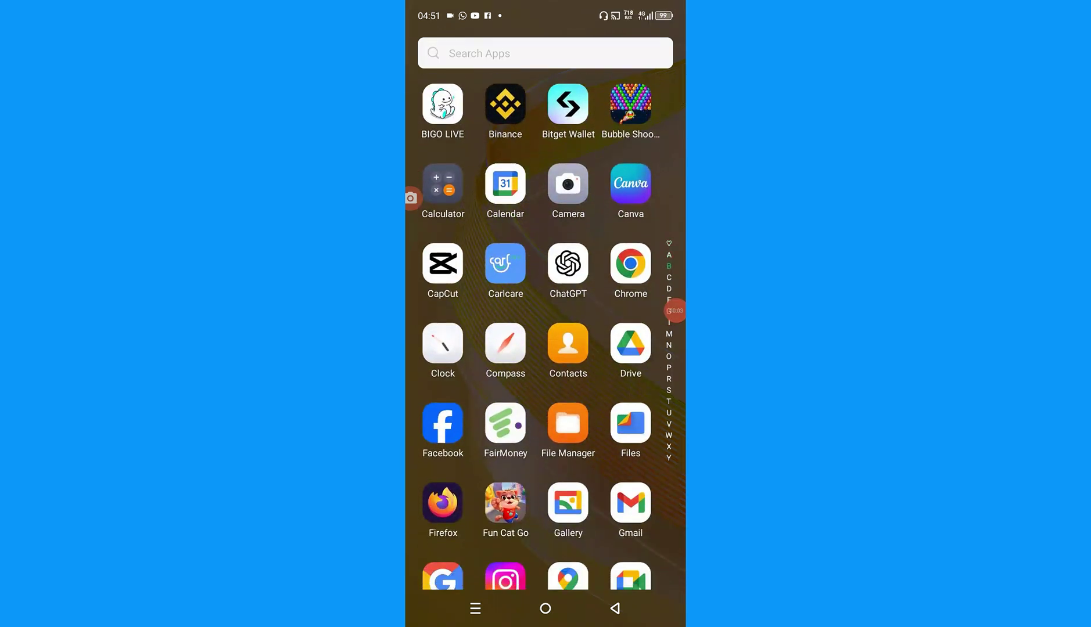
{"action": "scroll", "coordinate": [546, 333], "scroll_direction": "down", "scroll_amount": 3}
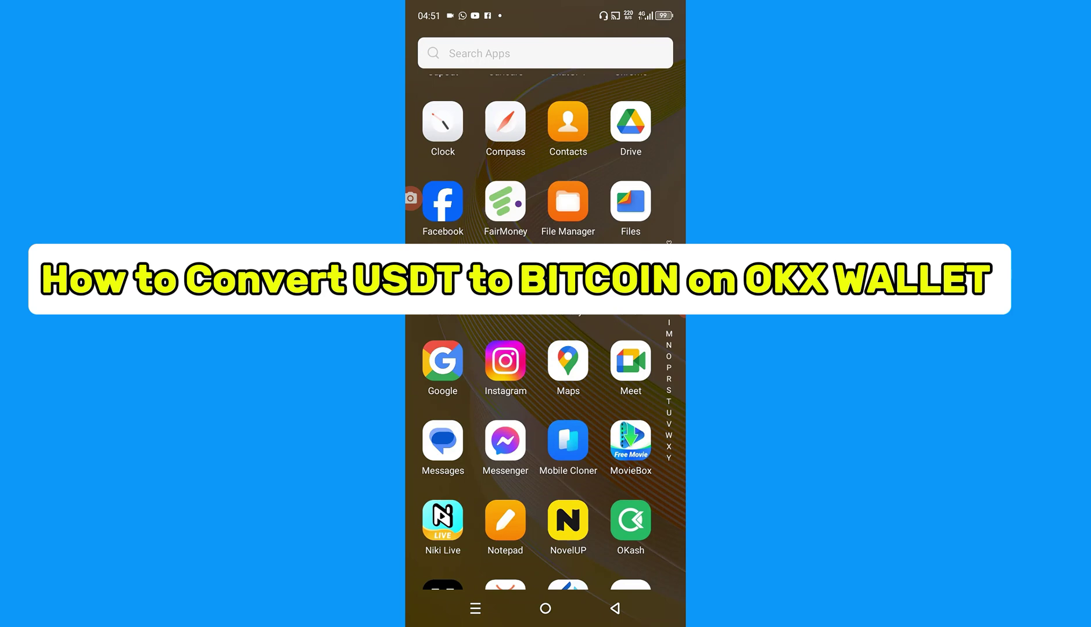
{"action": "scroll", "coordinate": [546, 341], "scroll_direction": "down", "scroll_amount": 2}
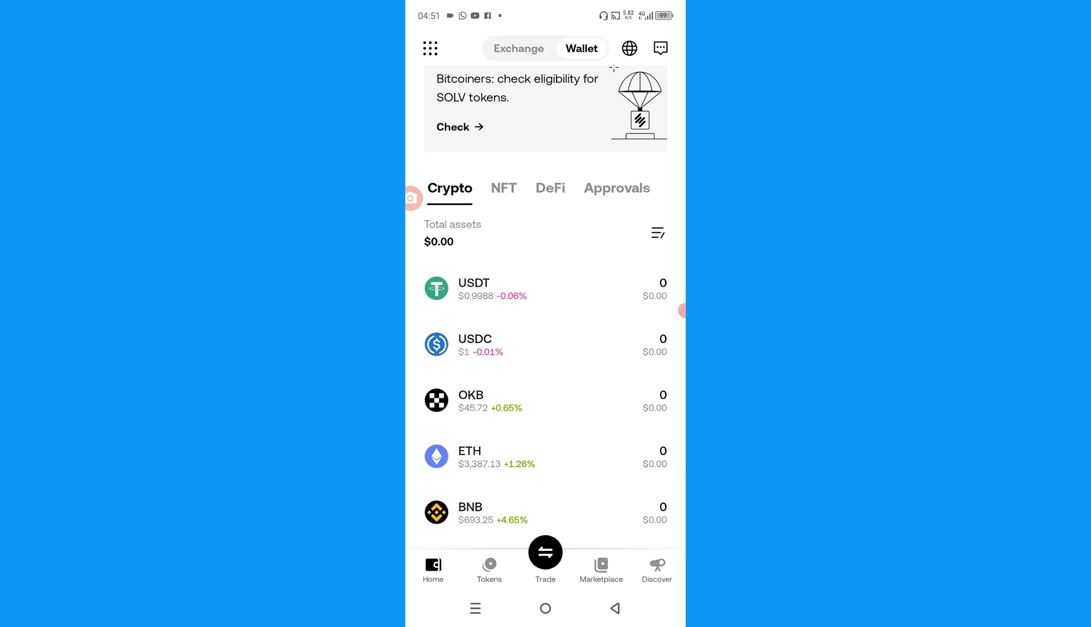
{"action": "scroll", "coordinate": [546, 308], "scroll_direction": "up", "scroll_amount": 3}
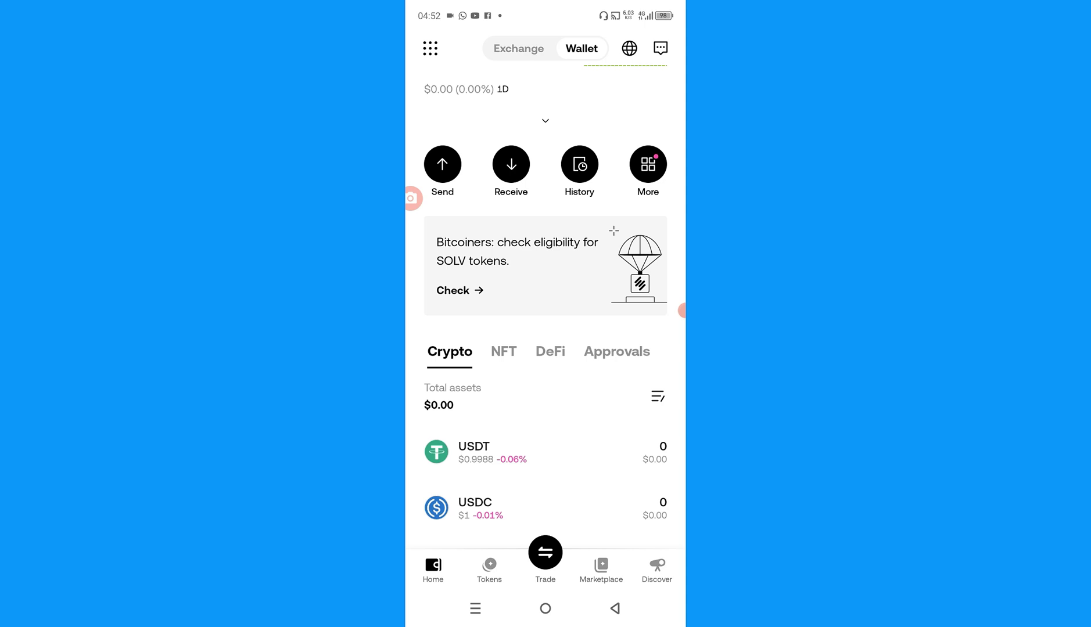
- Open the USDT token from the Crypto asset list
{"action": "left_click", "coordinate": [474, 452]}
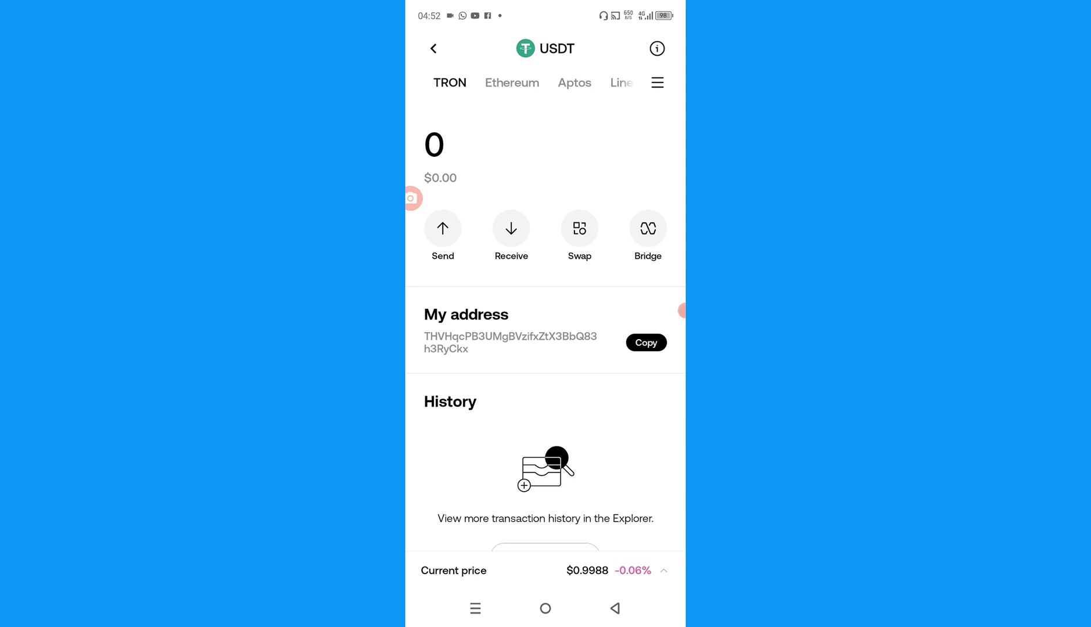
- Start a USDT swap from the token page, opening Easy buy paid with USDC
{"action": "left_click", "coordinate": [649, 228]}
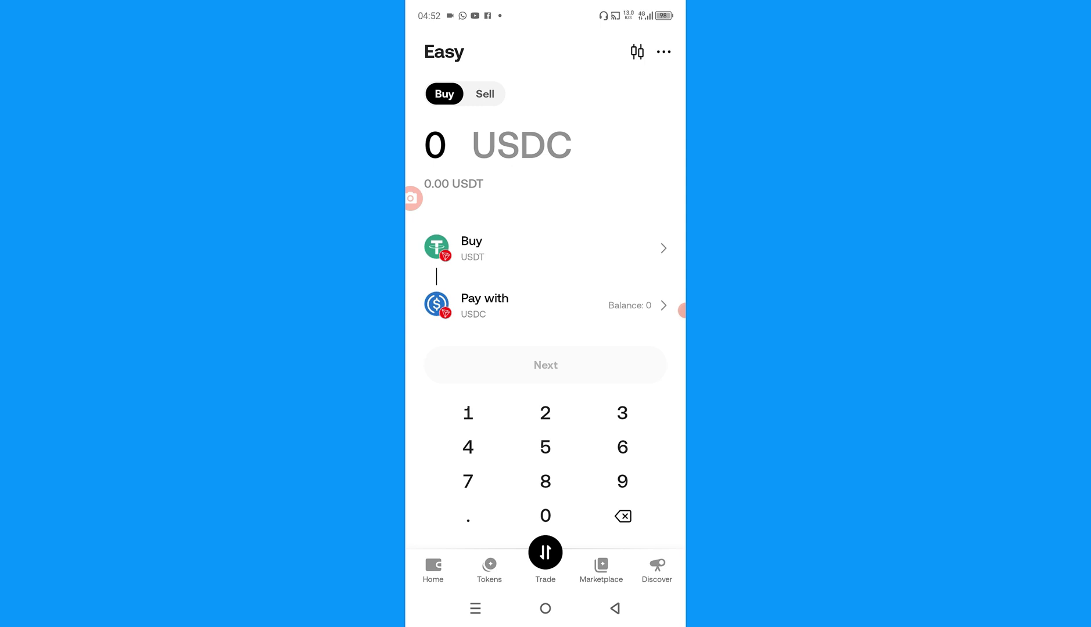
- Enter 25 on the Easy keypad and open the trade mode list to choose Bridge
{"action": "left_click", "coordinate": [546, 413]}
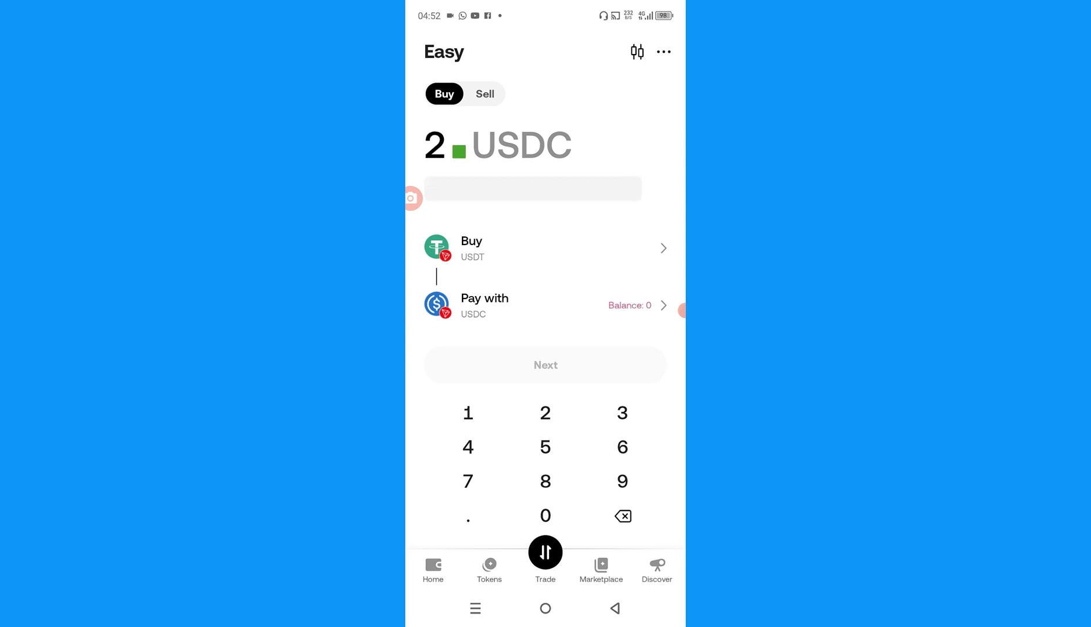
{"action": "left_click", "coordinate": [546, 446]}
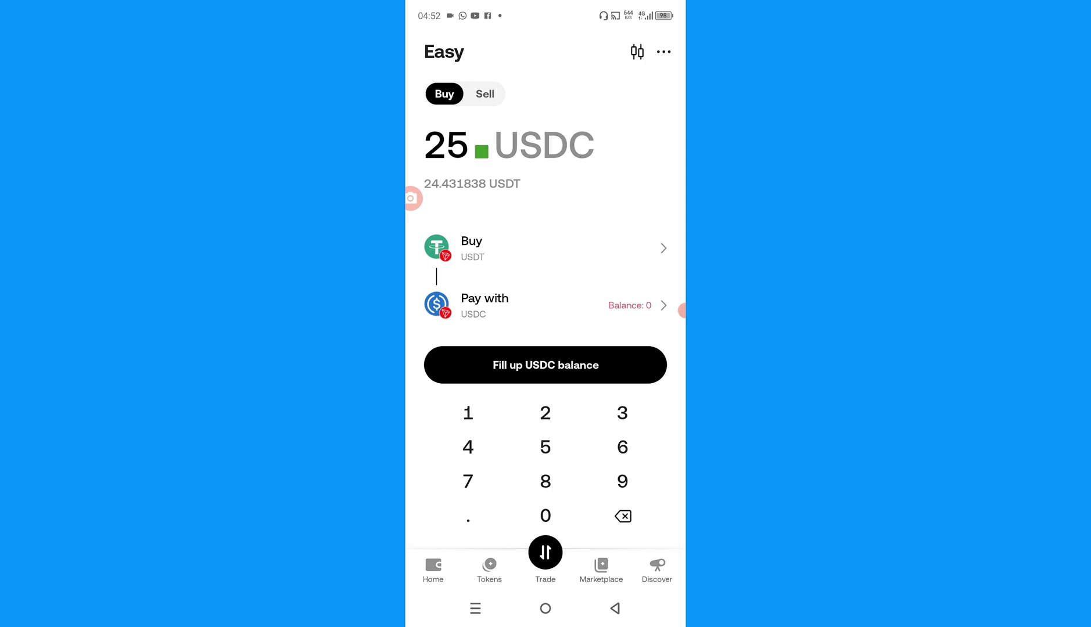
{"action": "left_click", "coordinate": [545, 553]}
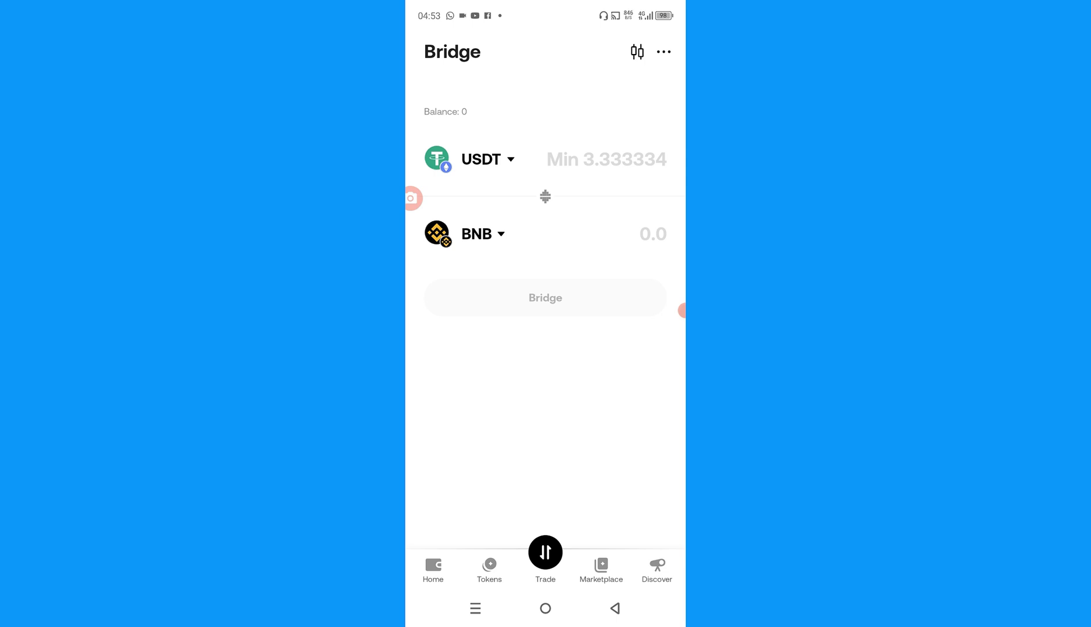
- Enter 25 USDT as the bridge amount, quoting about 0.035 BNB
{"action": "left_click", "coordinate": [606, 159]}
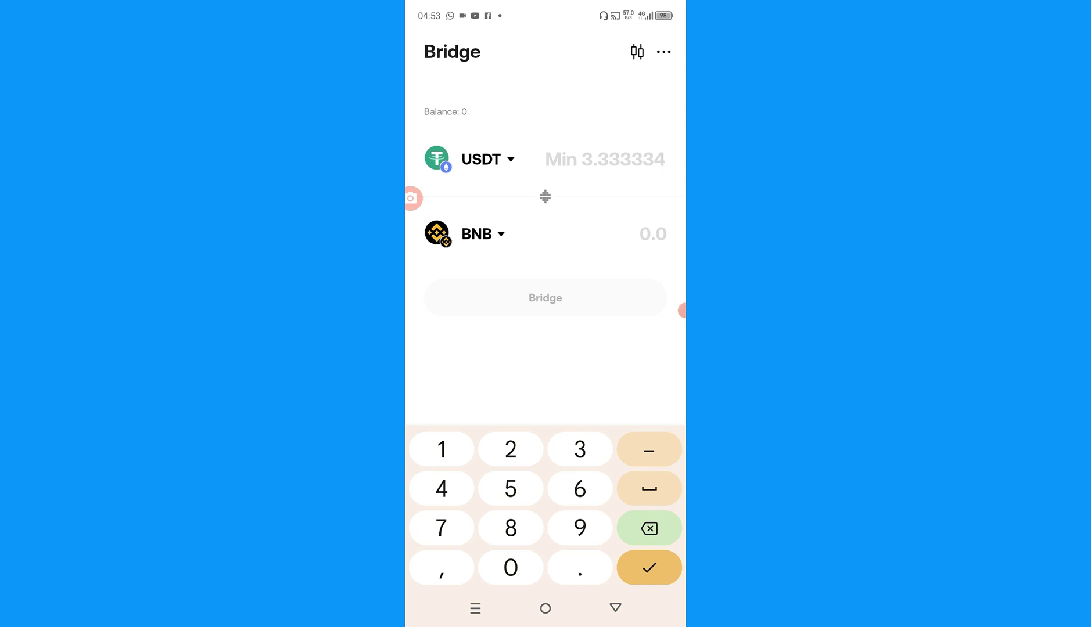
{"action": "type", "text": "25"}
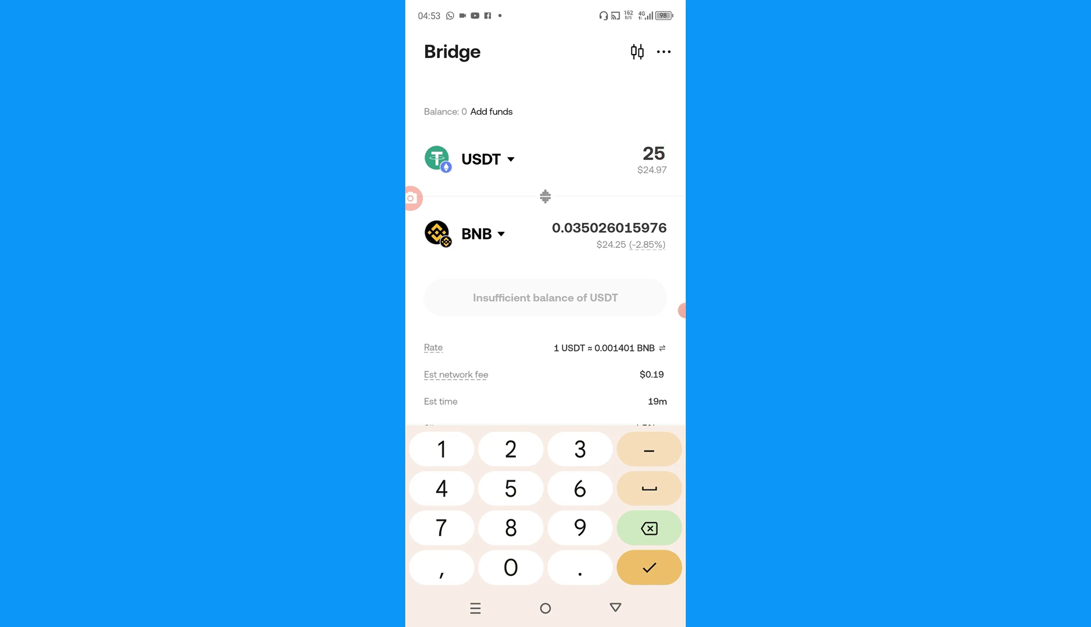
{"action": "scroll", "coordinate": [546, 256], "scroll_direction": "down", "scroll_amount": 1}
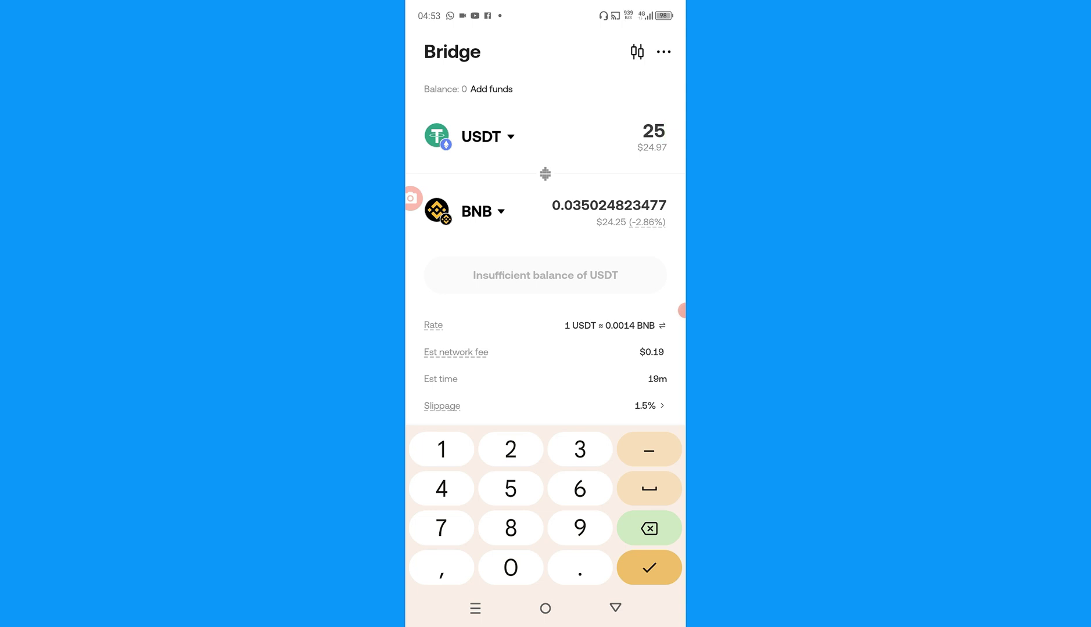
- Dismiss the keyboard to show minimum received (~0.0345 BNB) and the Allbridge route
{"action": "left_click", "coordinate": [649, 568]}
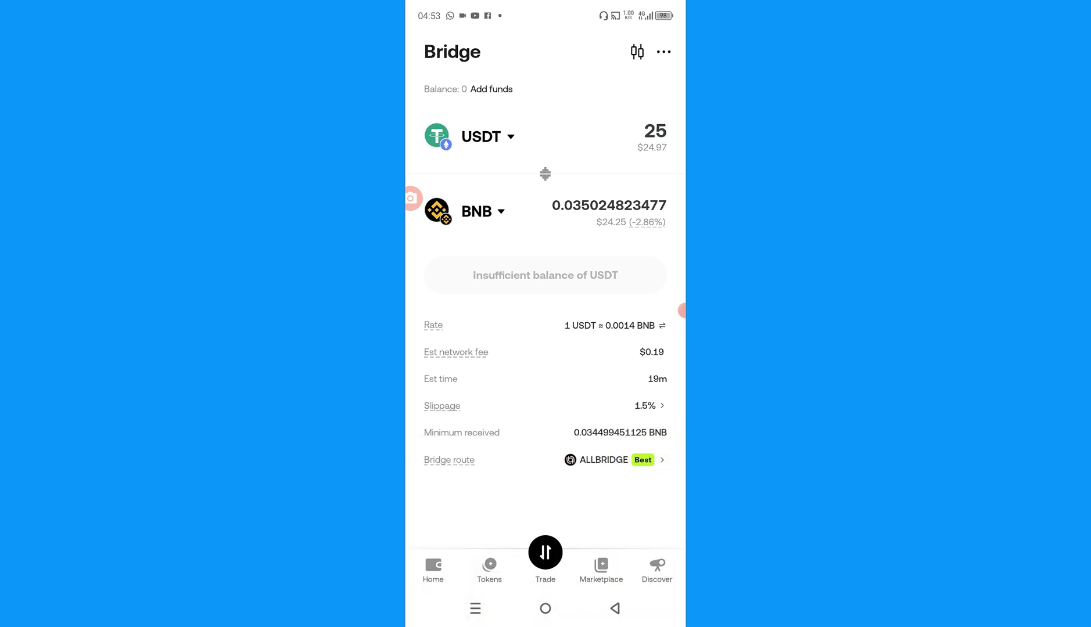